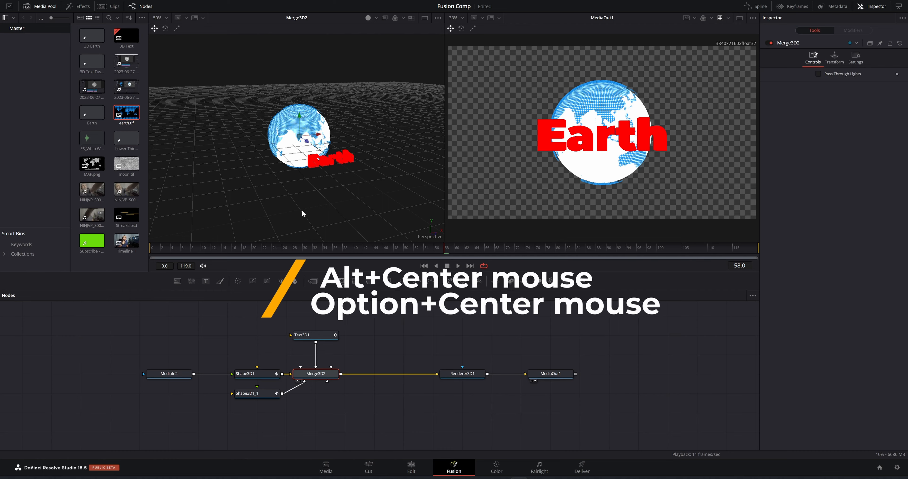
# Change the Text3D1 text from 'Earth' to two lines: 'Breaking' and 'NEWS'
pyautogui.moveTo(305, 215)
pyautogui.mouseDown()
pyautogui.moveTo(315, 218)
pyautogui.moveTo(296, 225)
pyautogui.moveTo(331, 220)
pyautogui.moveTo(272, 217)
pyautogui.moveTo(311, 211)
pyautogui.moveTo(271, 215)
pyautogui.moveTo(276, 208)
pyautogui.moveTo(318, 215)
pyautogui.mouseUp()
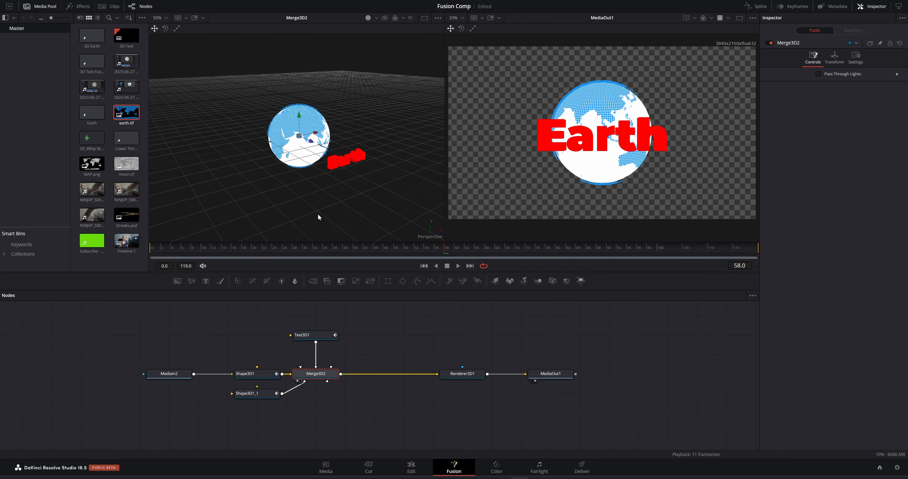
pyautogui.moveTo(446, 250); pyautogui.dragTo(442, 271)
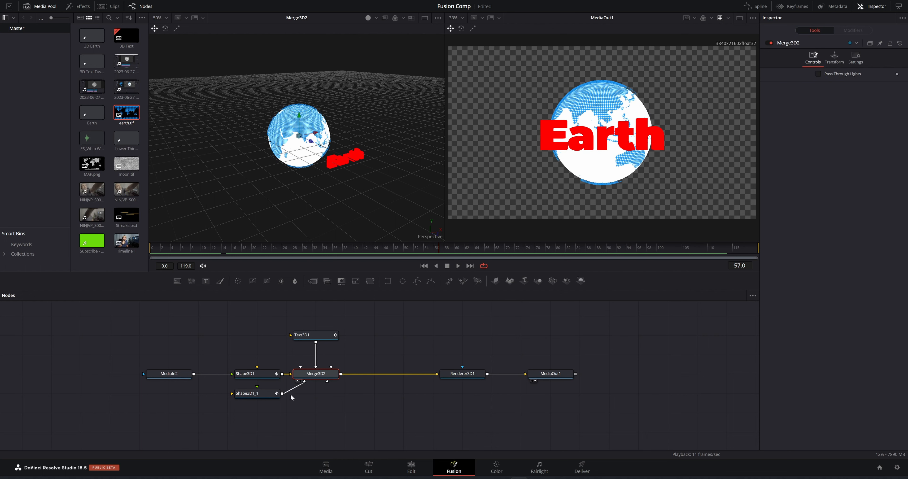
pyautogui.click(306, 335)
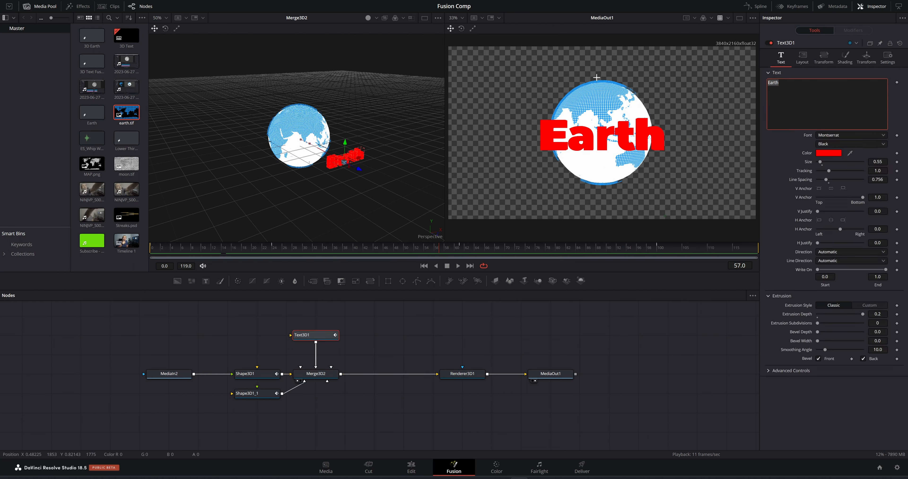
pyautogui.write('Breaki')
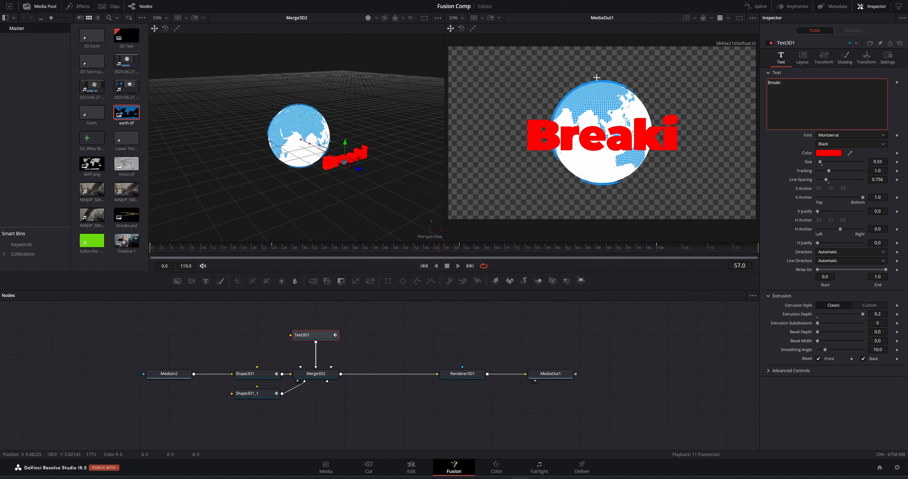
pyautogui.write('ng')
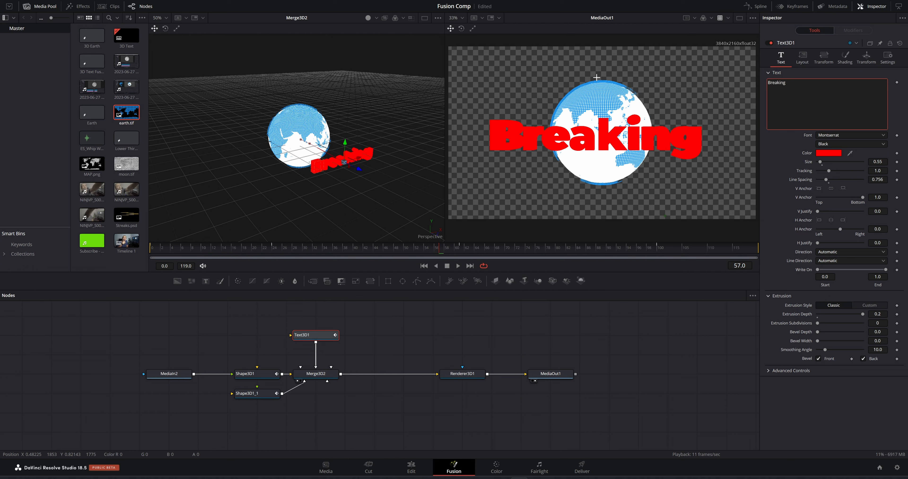
pyautogui.press('Return')
pyautogui.write('N')
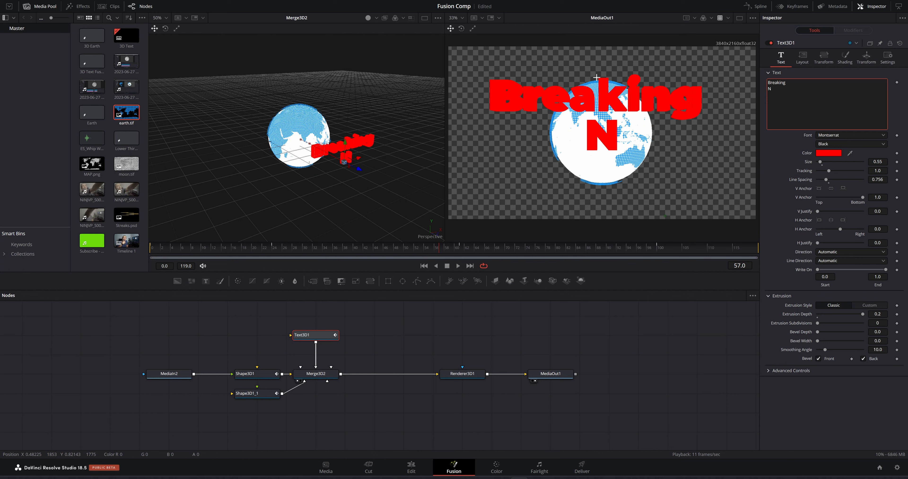
pyautogui.write('EWAS')
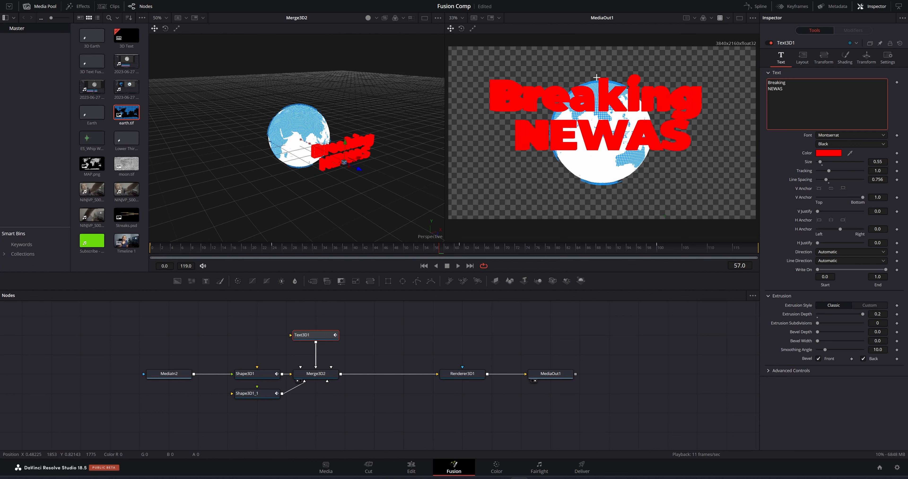
pyautogui.press('BackSpace')
pyautogui.press('BackSpace')
pyautogui.write('S')
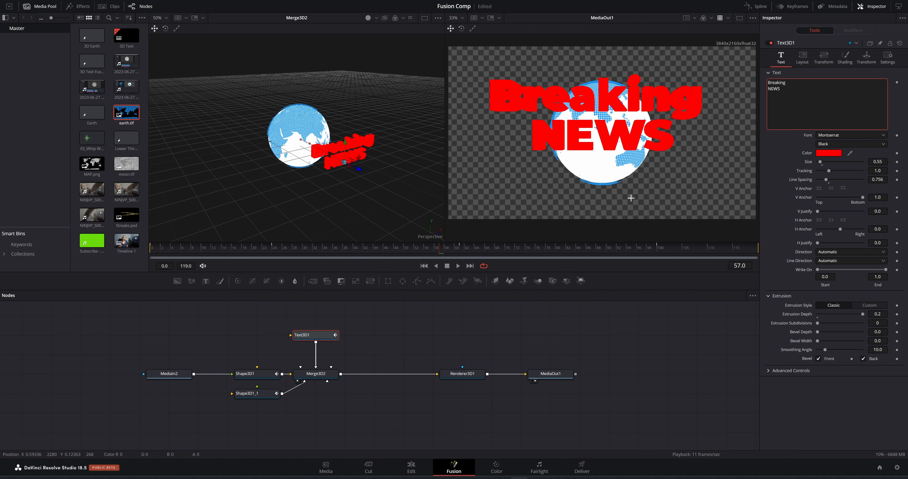
pyautogui.moveTo(444, 252); pyautogui.dragTo(461, 248)
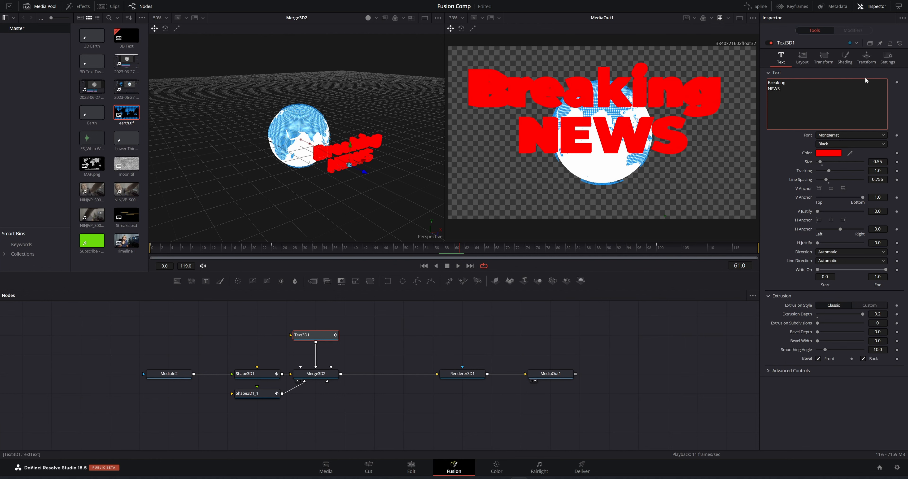
# Lower the Breaking NEWS text to about Y -0.293, checking frames 24 and 57
pyautogui.click(866, 57)
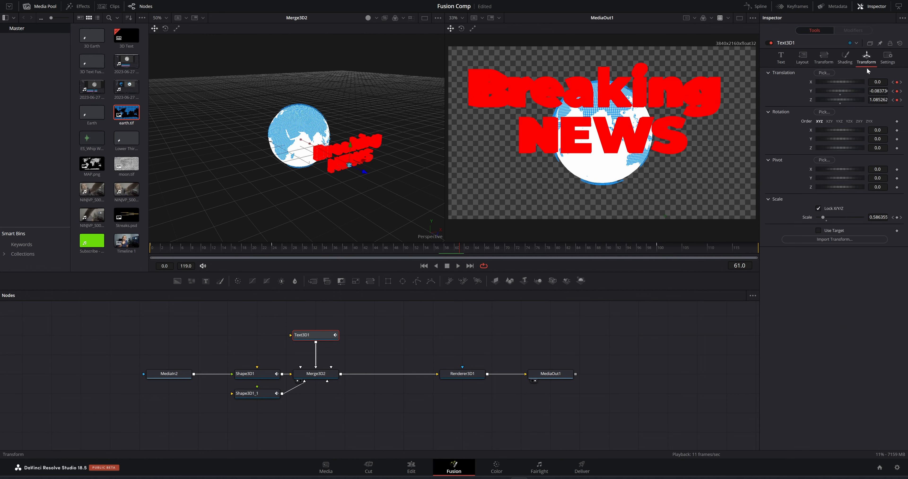
pyautogui.moveTo(878, 90); pyautogui.dragTo(845, 90)
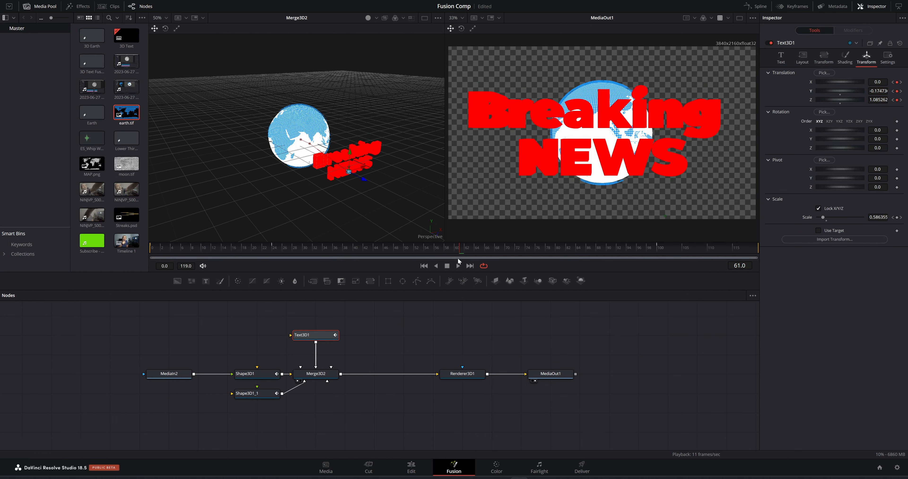
pyautogui.moveTo(460, 247); pyautogui.dragTo(275, 254)
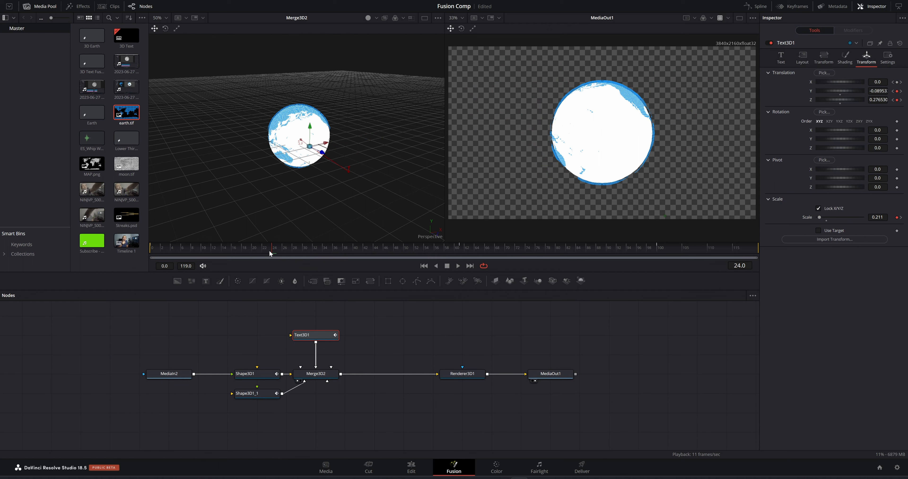
pyautogui.moveTo(271, 253); pyautogui.dragTo(659, 252)
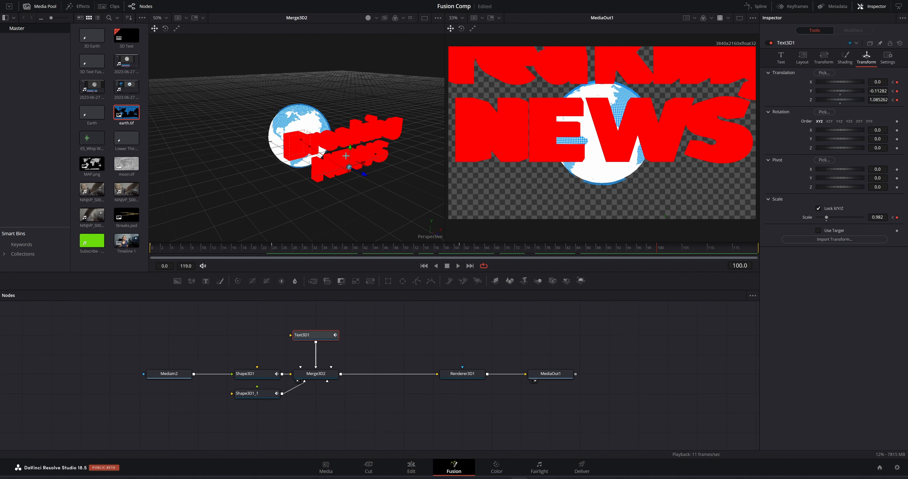
pyautogui.moveTo(350, 151); pyautogui.dragTo(351, 163)
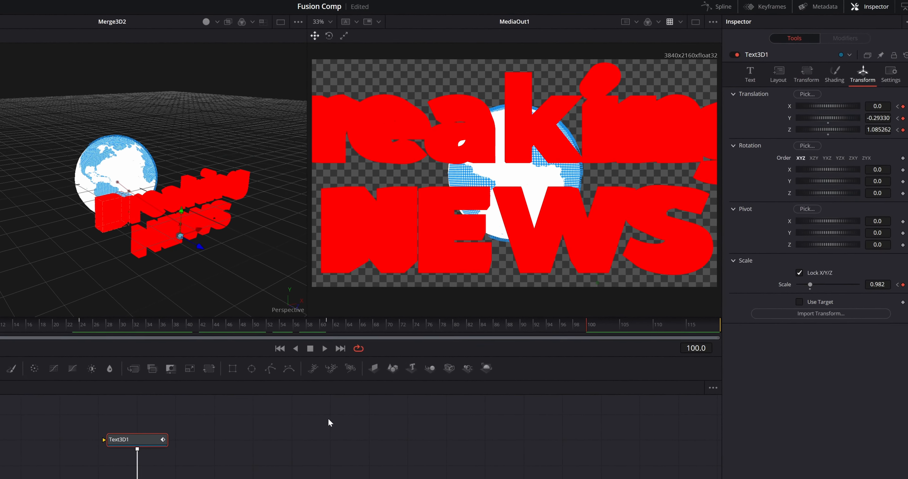
# Enable Lighting and Shadows in Renderer3D1, then reselect the Text3D1 node
pyautogui.click(292, 478)
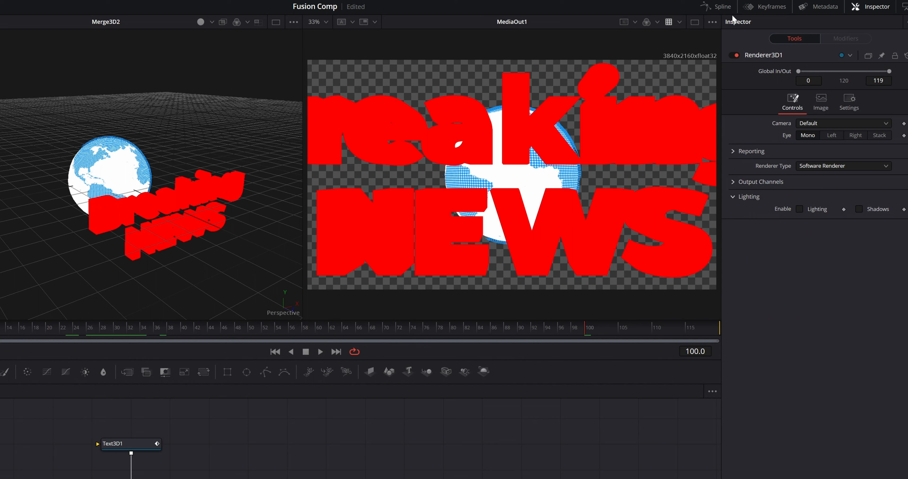
pyautogui.click(800, 209)
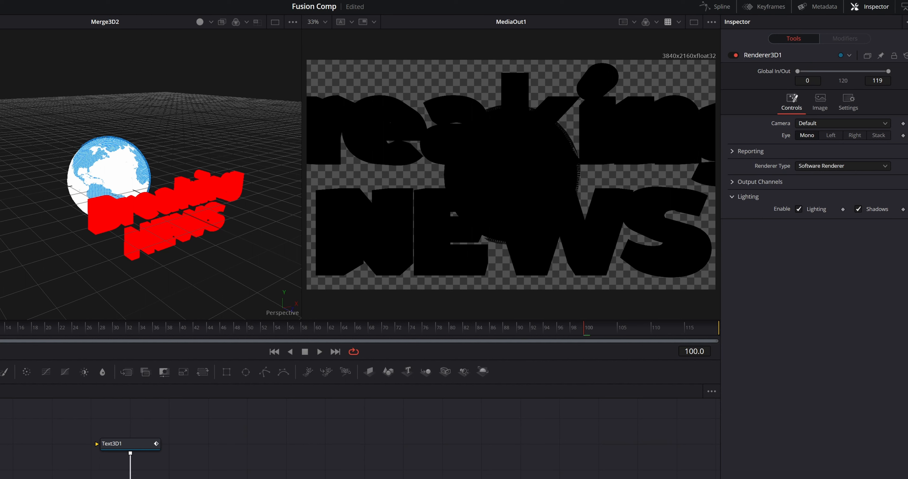
pyautogui.click(227, 453)
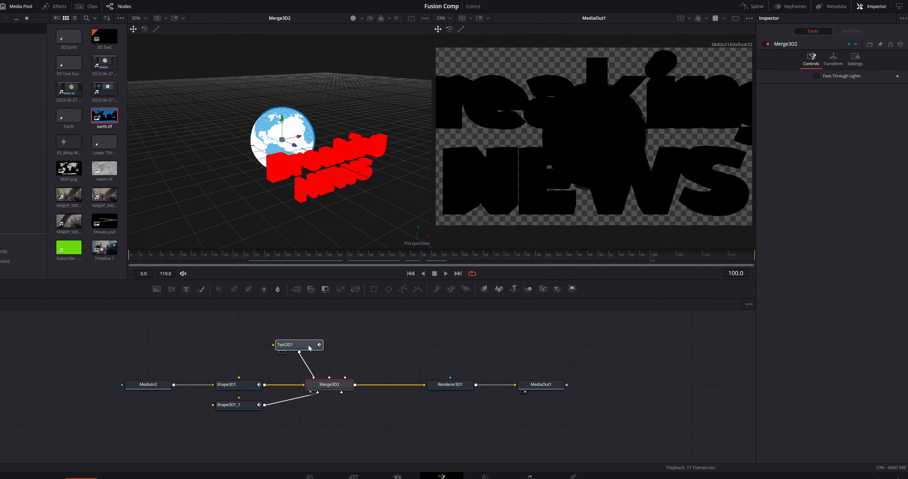
pyautogui.click(309, 348)
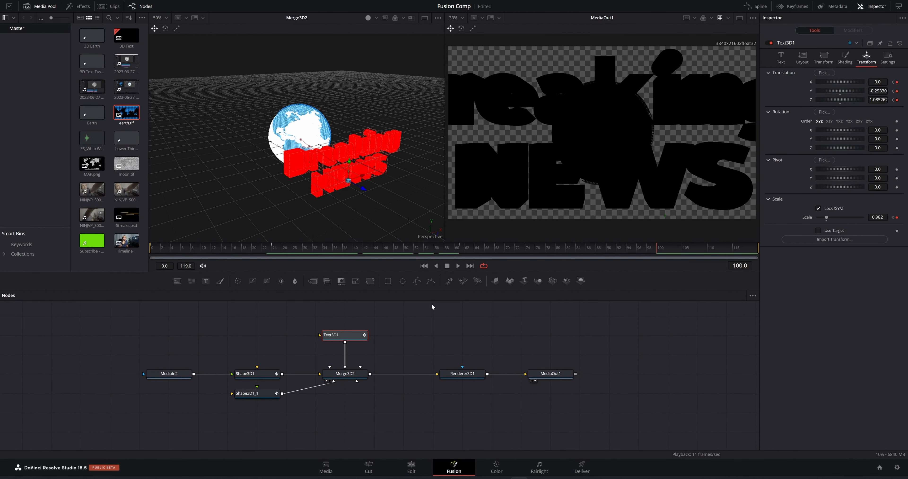
# Add a Directional Light node and connect its output into Merge3D2
pyautogui.hotkey('shift', 'space')
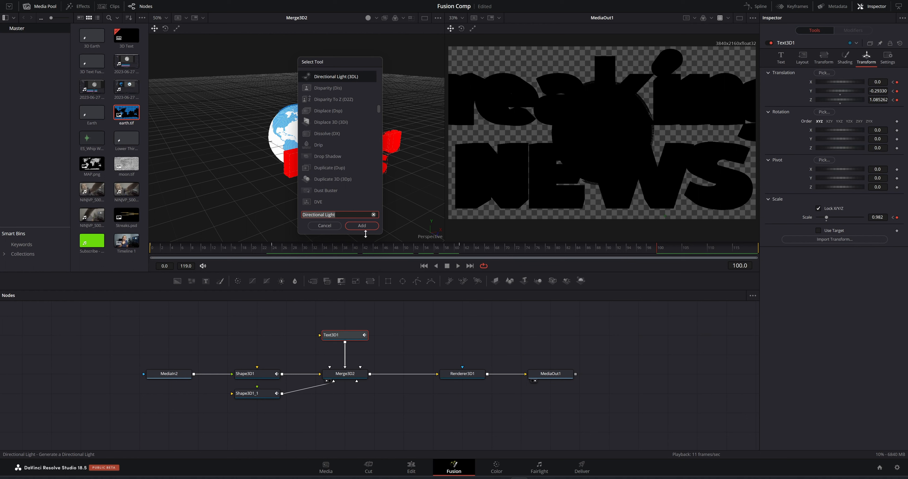
pyautogui.write('Light')
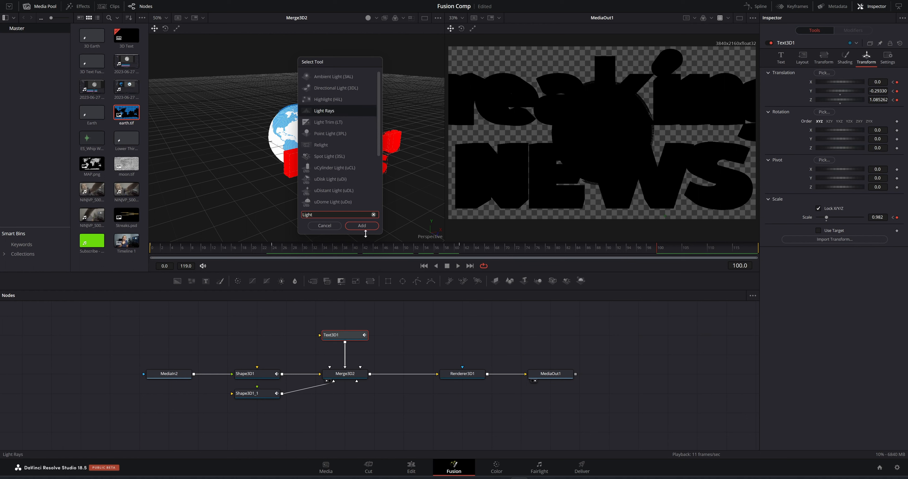
pyautogui.click(331, 89)
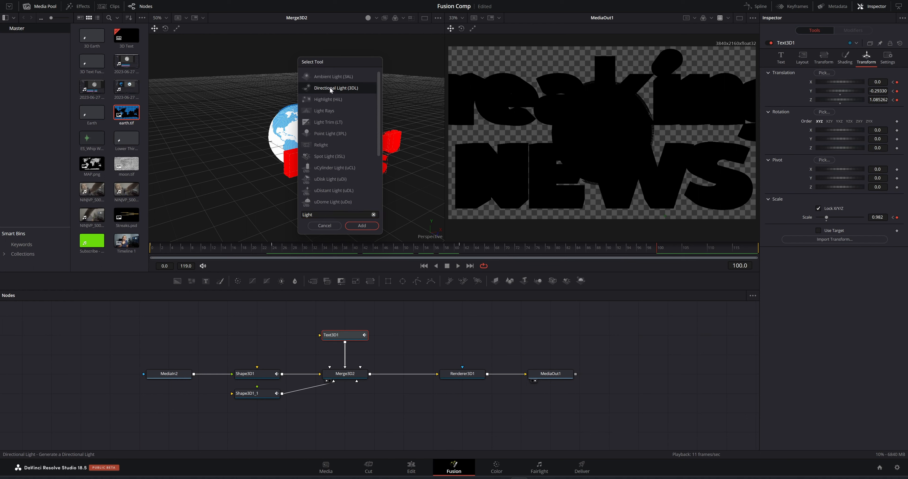
pyautogui.click(360, 226)
pyautogui.moveTo(334, 416); pyautogui.dragTo(363, 378)
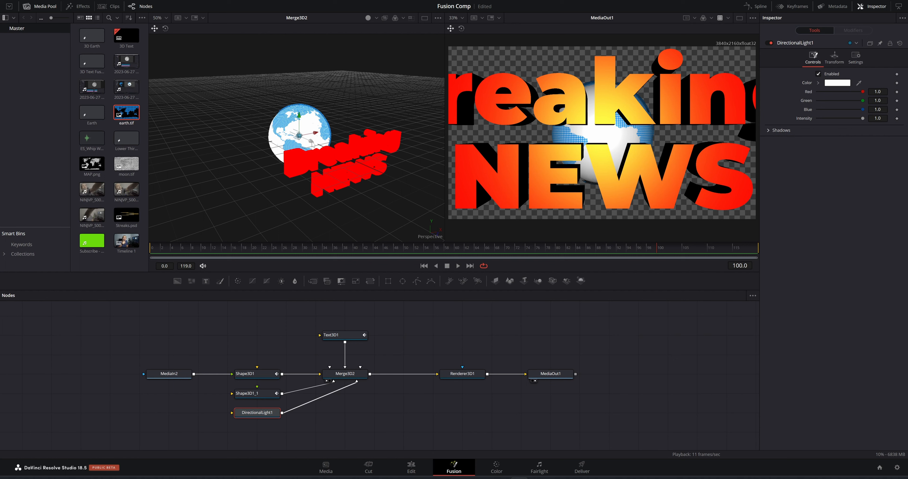
# Rotate DirectionalLight1 to -38.5 on Y to side-light the globe and text
pyautogui.moveTo(316, 137); pyautogui.dragTo(278, 201)
pyautogui.click(834, 57)
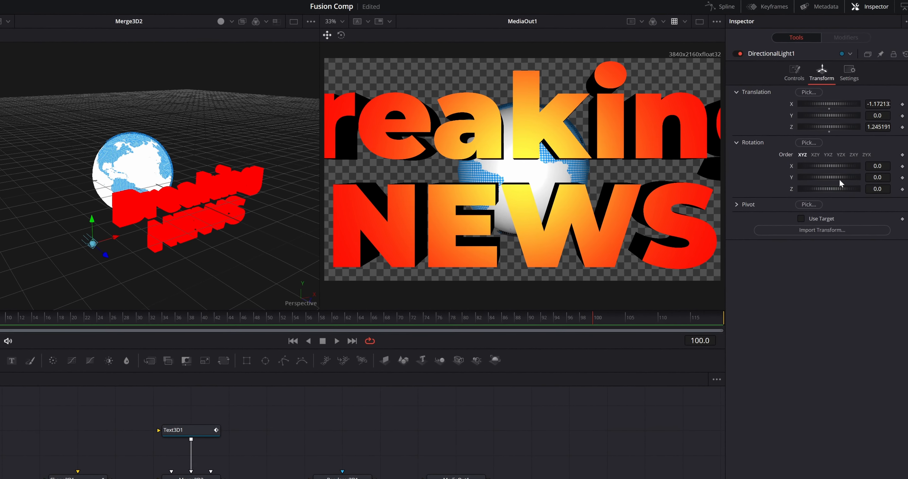
pyautogui.moveTo(827, 183); pyautogui.dragTo(805, 183)
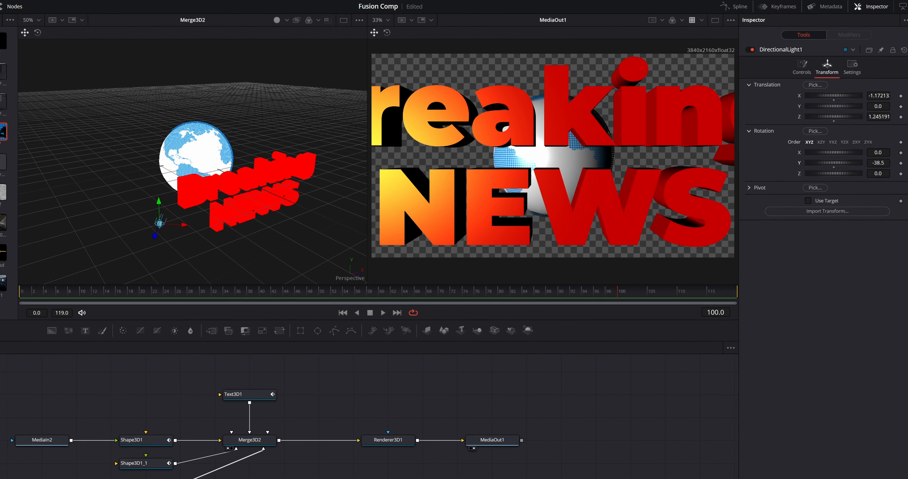
pyautogui.moveTo(596, 335); pyautogui.dragTo(605, 335)
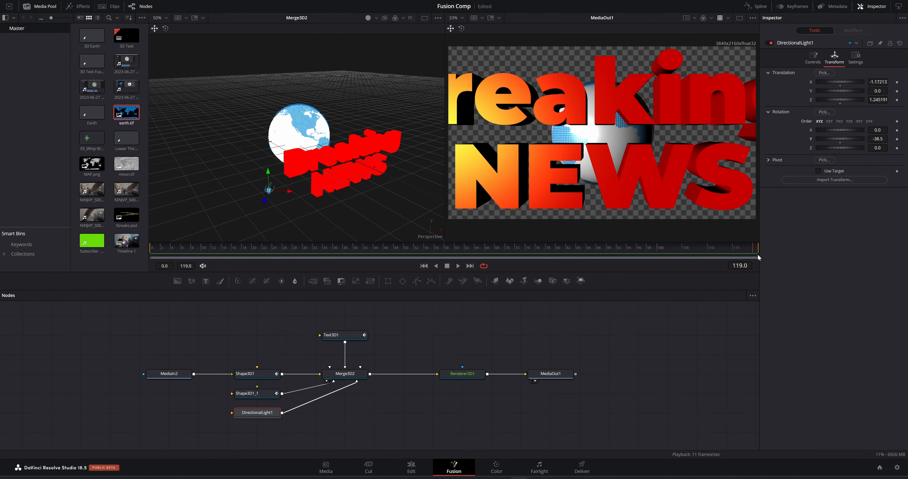
# Preview the lit animation from frame 0, then stop playback
pyautogui.click(453, 247)
pyautogui.moveTo(248, 240); pyautogui.dragTo(100, 238)
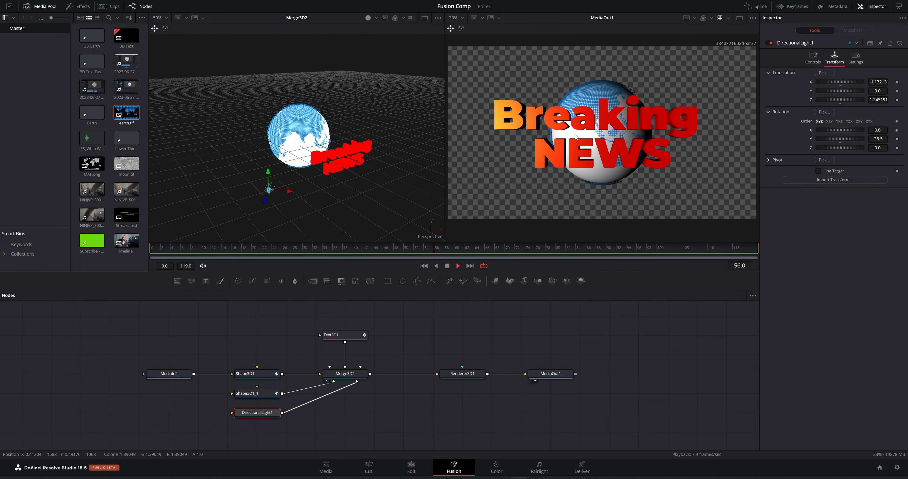
pyautogui.press('space')
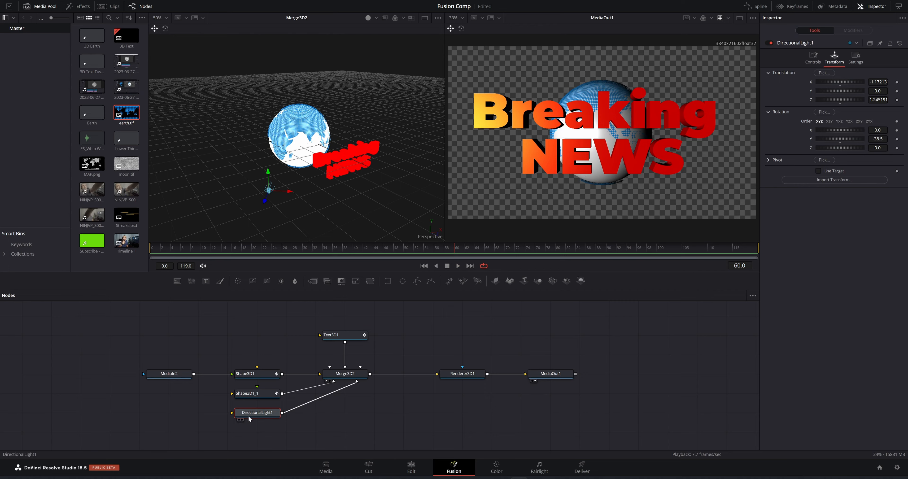
# Dim DirectionalLight1's intensity to about 0.693 and add a Camera3D node feeding Merge3D2
pyautogui.click(813, 56)
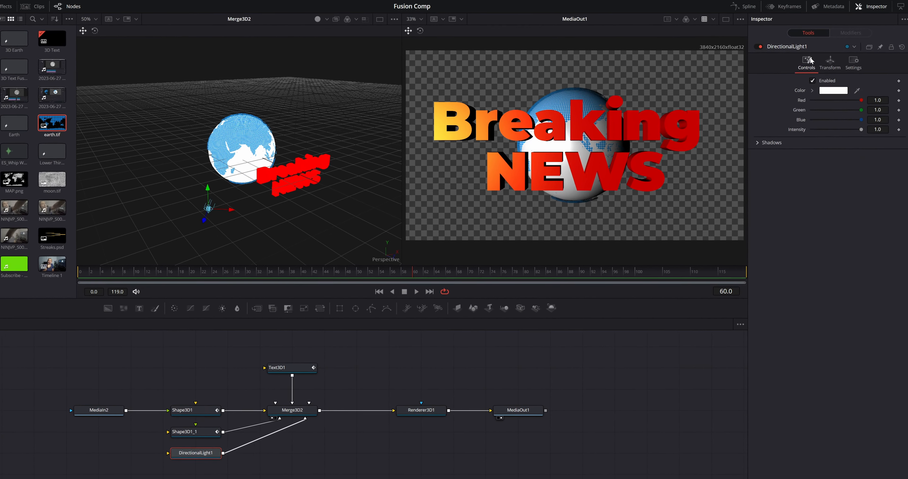
pyautogui.moveTo(852, 144); pyautogui.dragTo(837, 164)
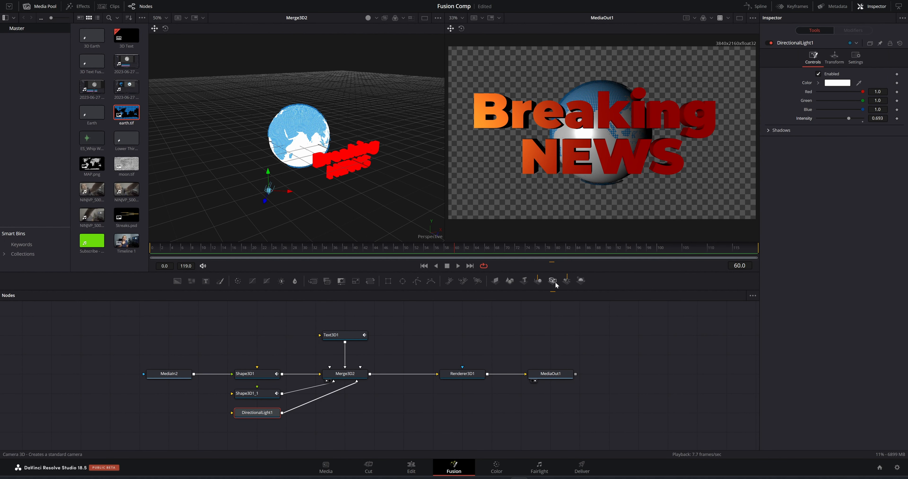
pyautogui.moveTo(552, 281); pyautogui.dragTo(360, 381)
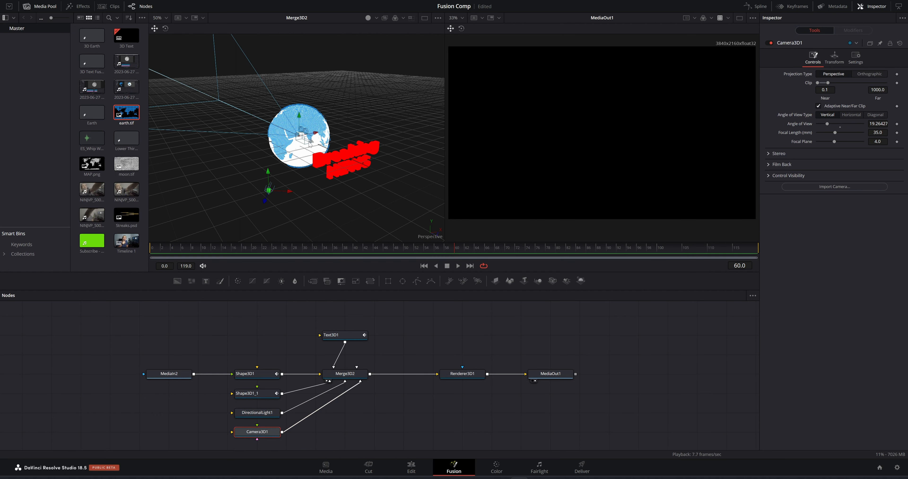
# Pull Camera3D1 back along Z to frame the globe and text, then return to frame 14
pyautogui.moveTo(311, 141); pyautogui.dragTo(680, 281)
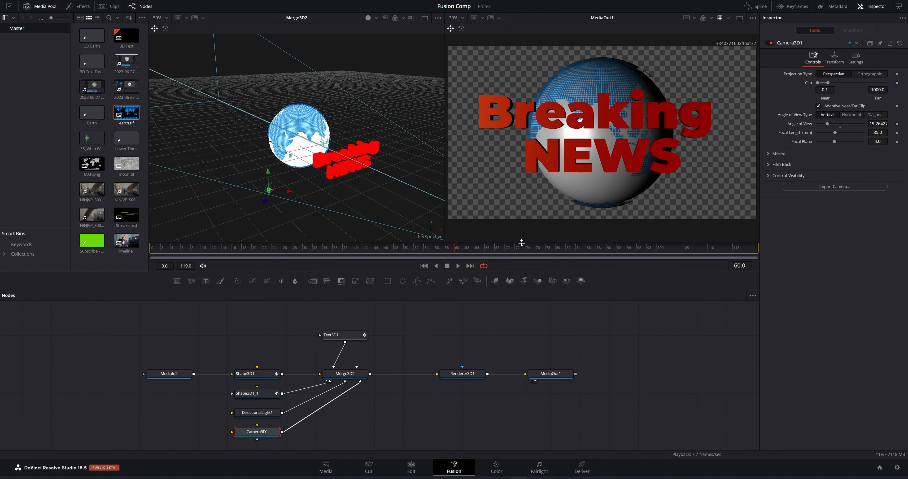
pyautogui.moveTo(453, 250); pyautogui.dragTo(296, 251)
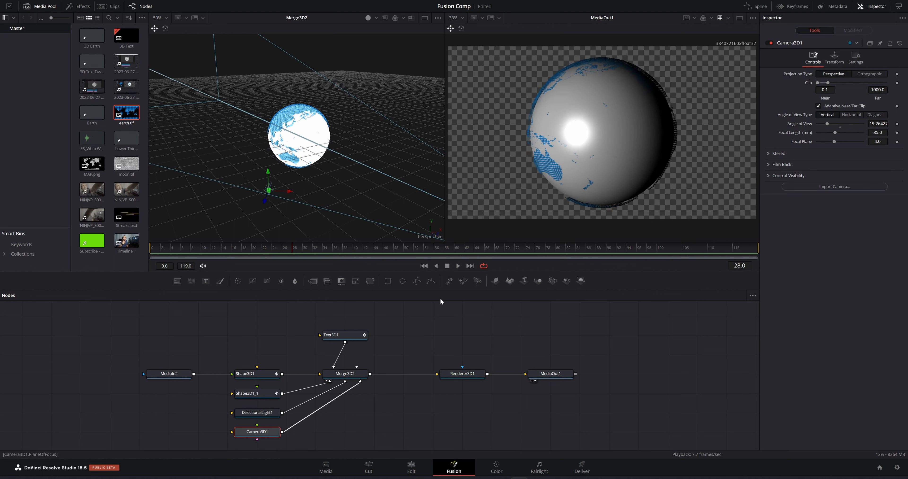
# Keyframe Camera3D1's Translation Z at 3.340812 on frame 28 and 1.160812 on frame 116
pyautogui.click(834, 57)
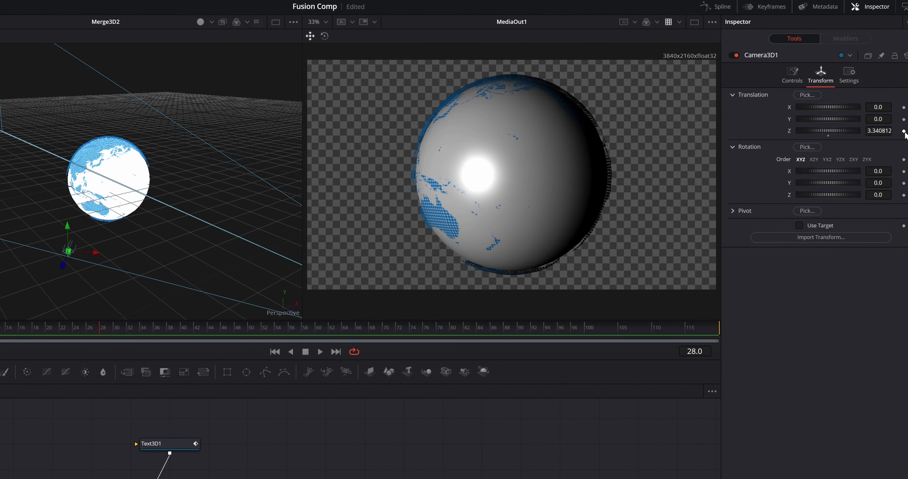
pyautogui.click(904, 131)
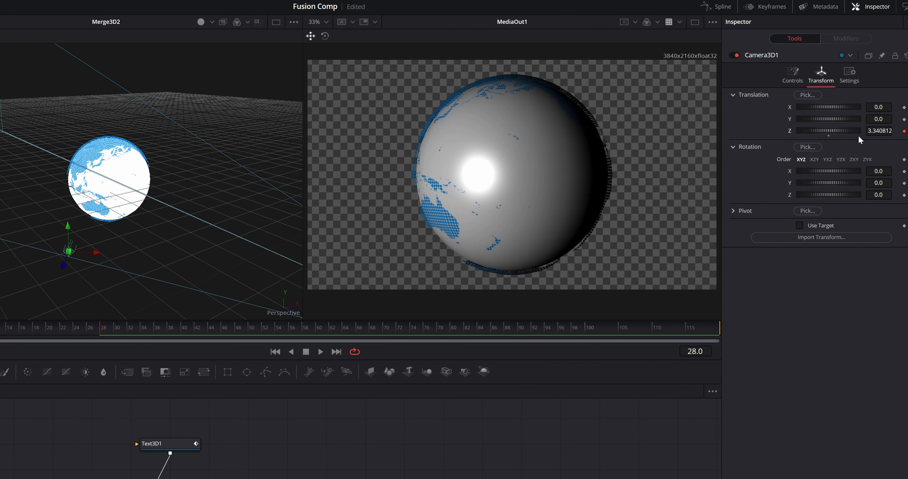
pyautogui.moveTo(99, 331); pyautogui.dragTo(696, 338)
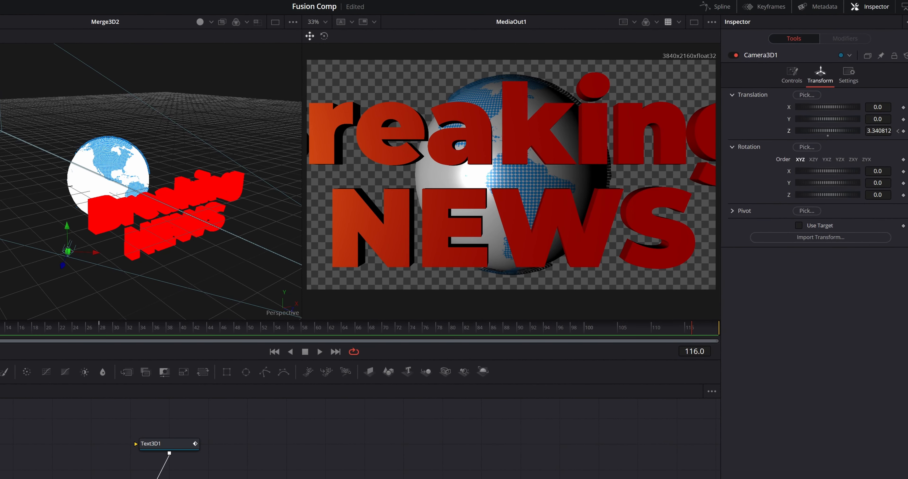
pyautogui.moveTo(878, 131); pyautogui.dragTo(815, 131)
pyautogui.moveTo(878, 131); pyautogui.dragTo(870, 108)
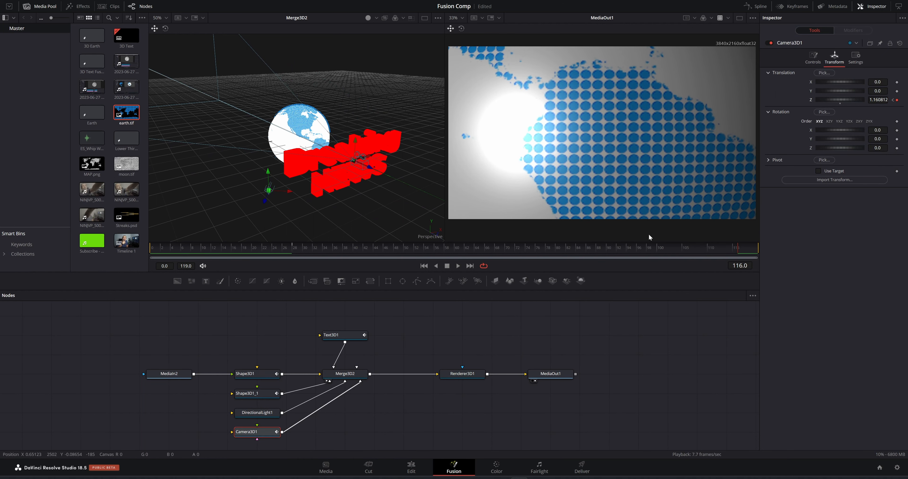
# Move Text3D1 forward to Translation Z 1.465262 at frame 100
pyautogui.click(341, 333)
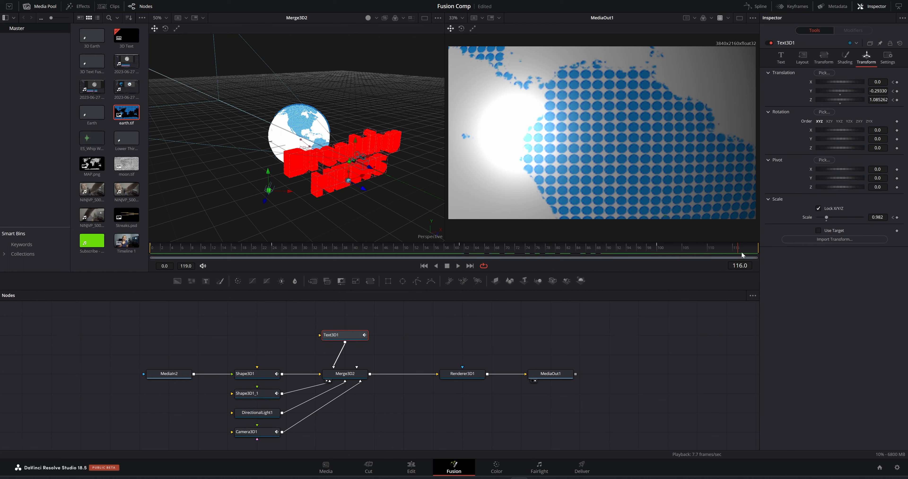
pyautogui.moveTo(731, 254); pyautogui.dragTo(660, 255)
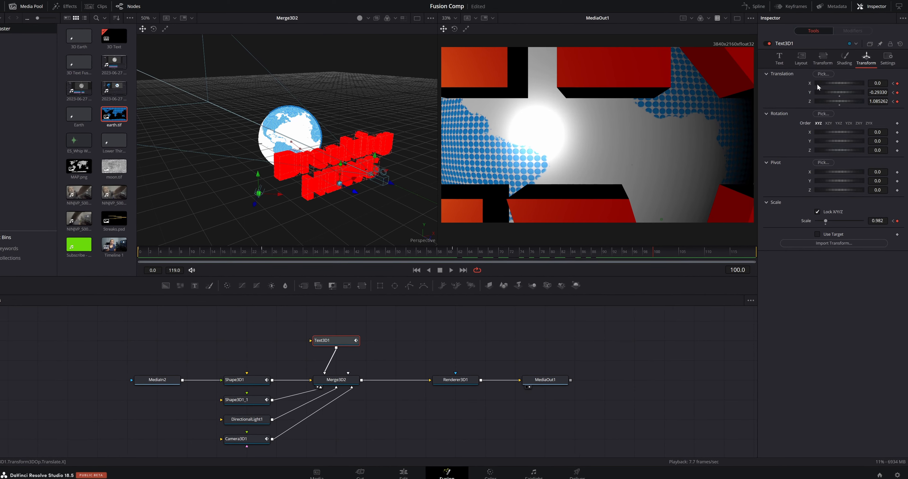
pyautogui.moveTo(877, 101); pyautogui.dragTo(883, 131)
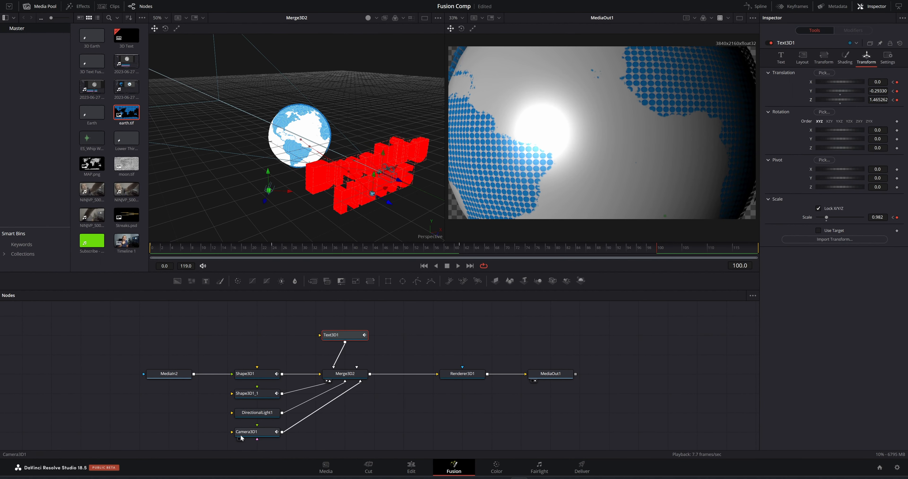
# Pull Camera3D1's final Z keyframe farther back at frame 115 and play the dolly
pyautogui.click(251, 435)
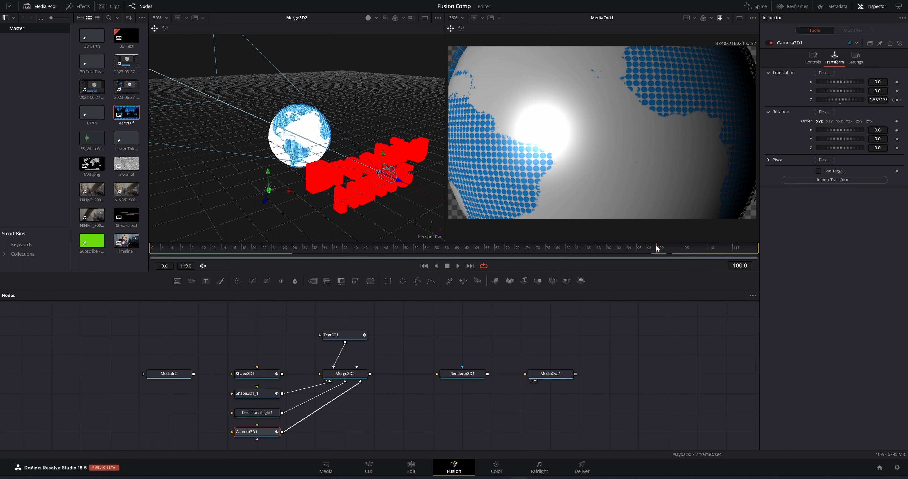
pyautogui.moveTo(657, 245); pyautogui.dragTo(741, 253)
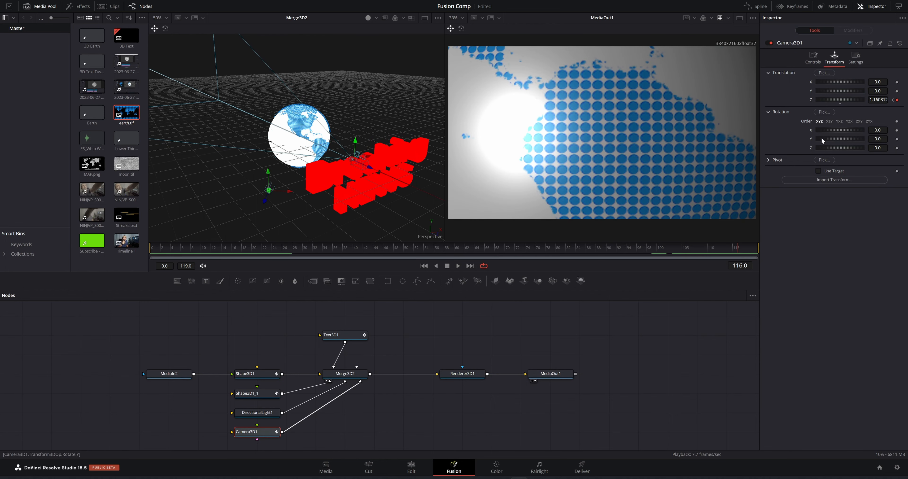
pyautogui.moveTo(836, 100); pyautogui.dragTo(885, 100)
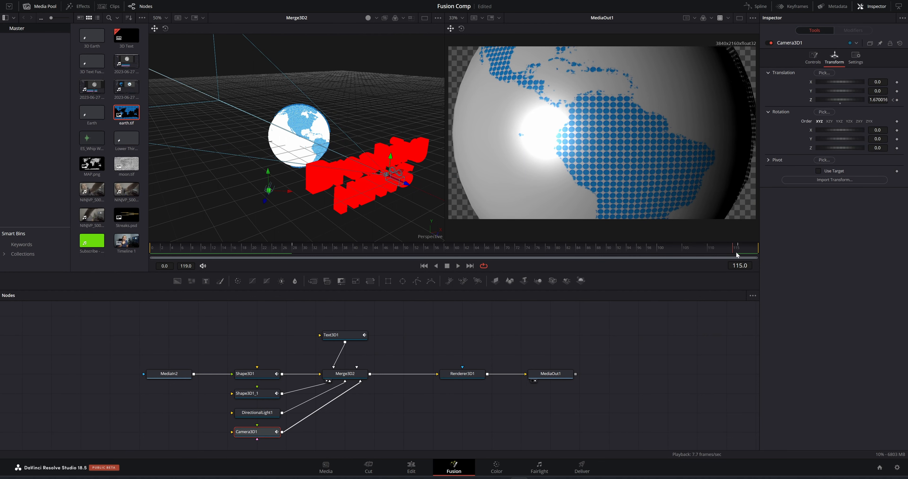
pyautogui.press('space')
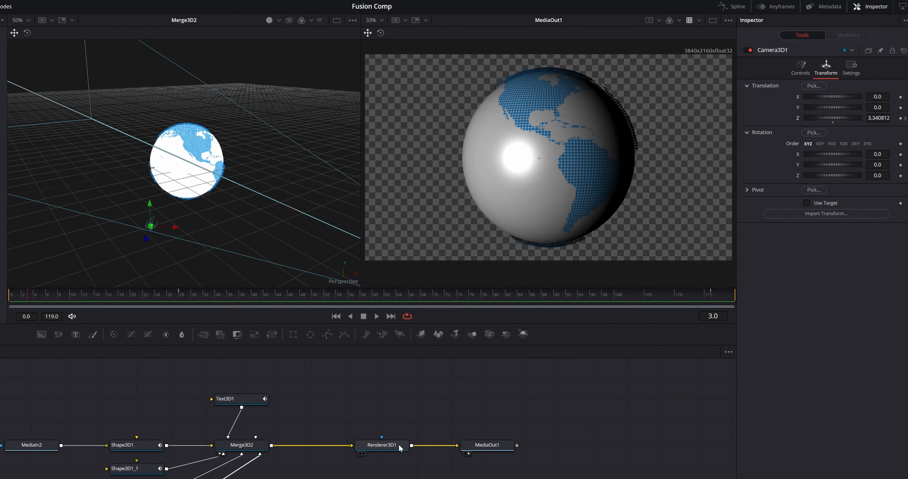
# Switch Renderer3D1 to the OpenGL Renderer and raise DirectionalLight1's intensity to 1.0
pyautogui.click(398, 444)
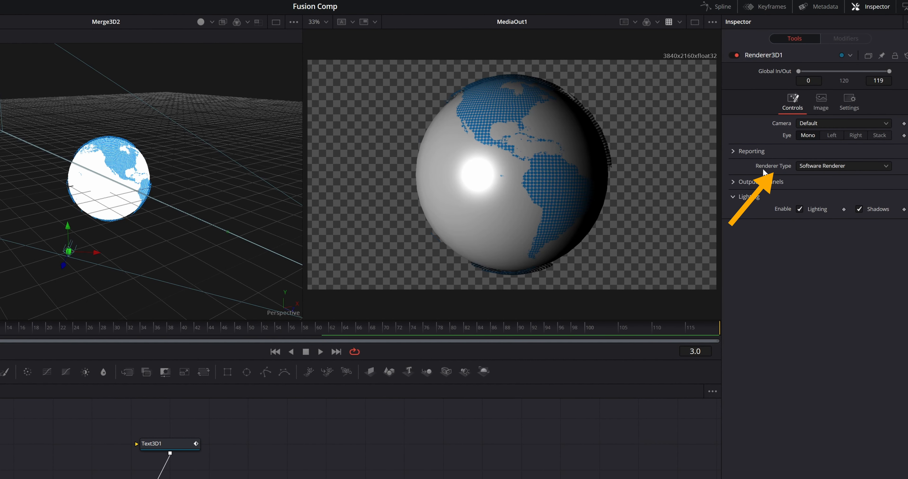
pyautogui.click(845, 167)
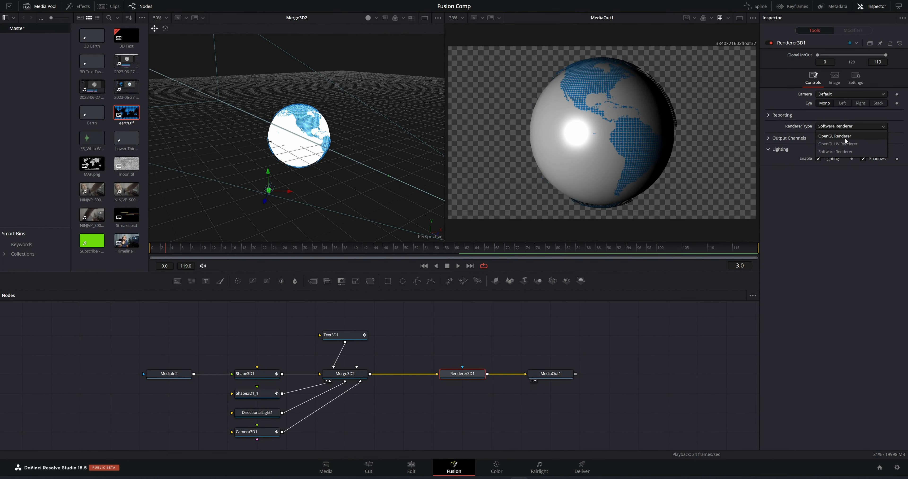
pyautogui.click(844, 137)
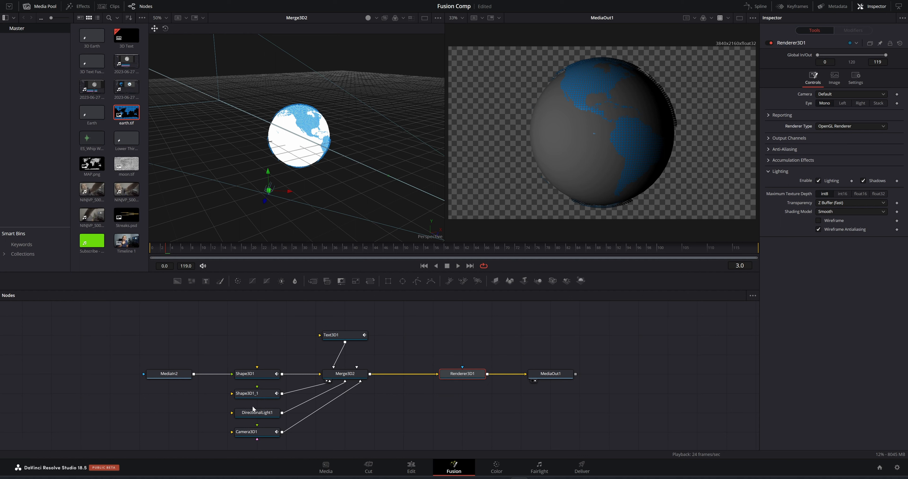
pyautogui.click(264, 414)
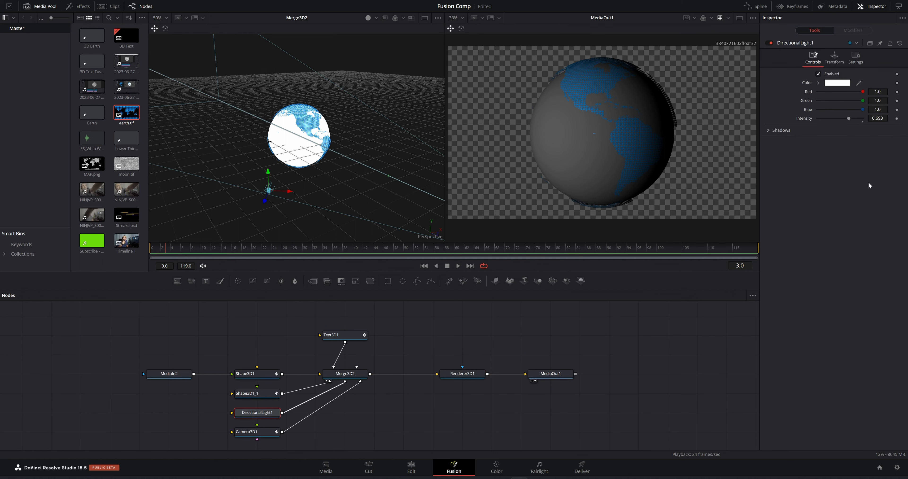
pyautogui.moveTo(849, 119); pyautogui.dragTo(866, 118)
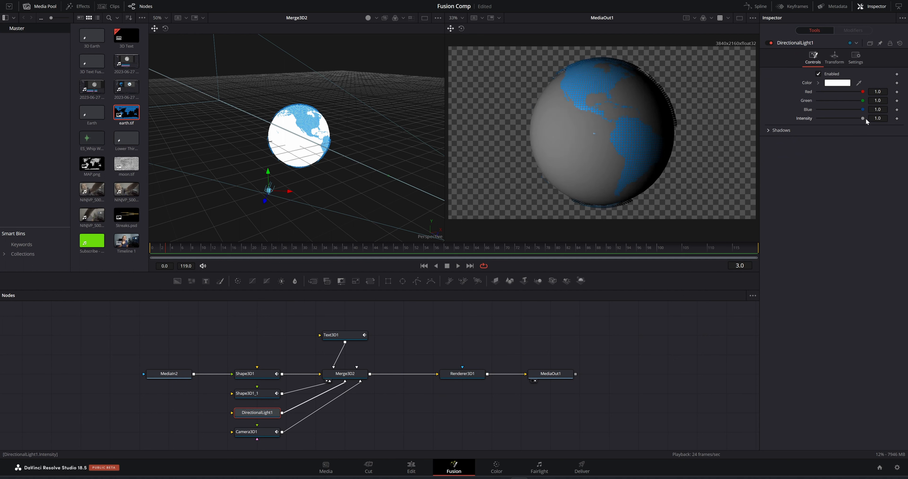